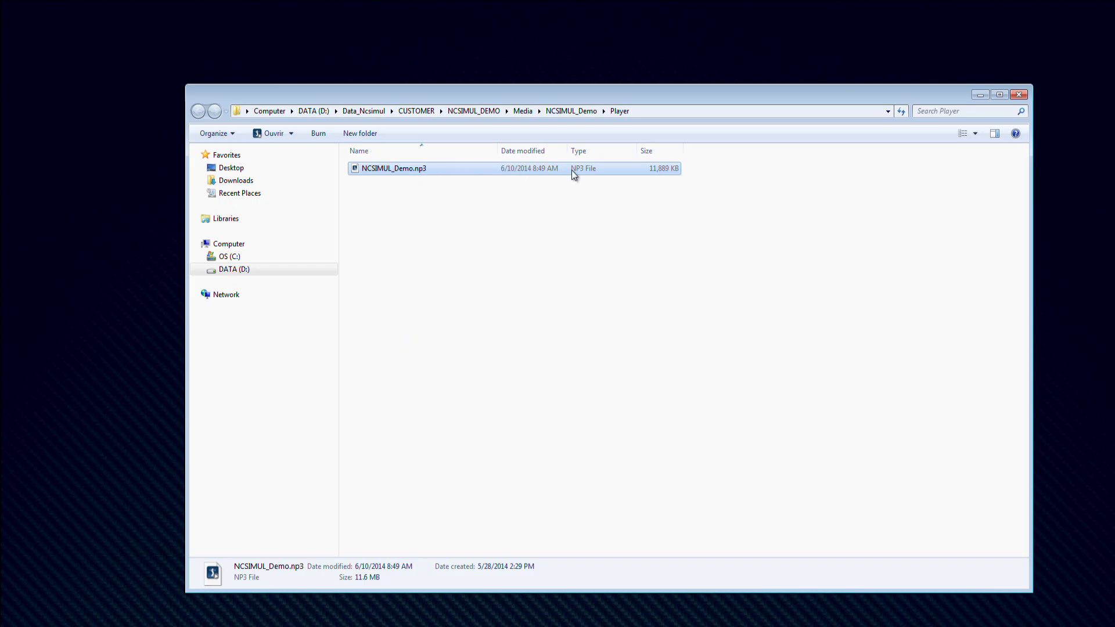
Launch NCSIMUL_Demo.np3 from the Player folder in NCSIMUL Player.
double_click(424, 169)
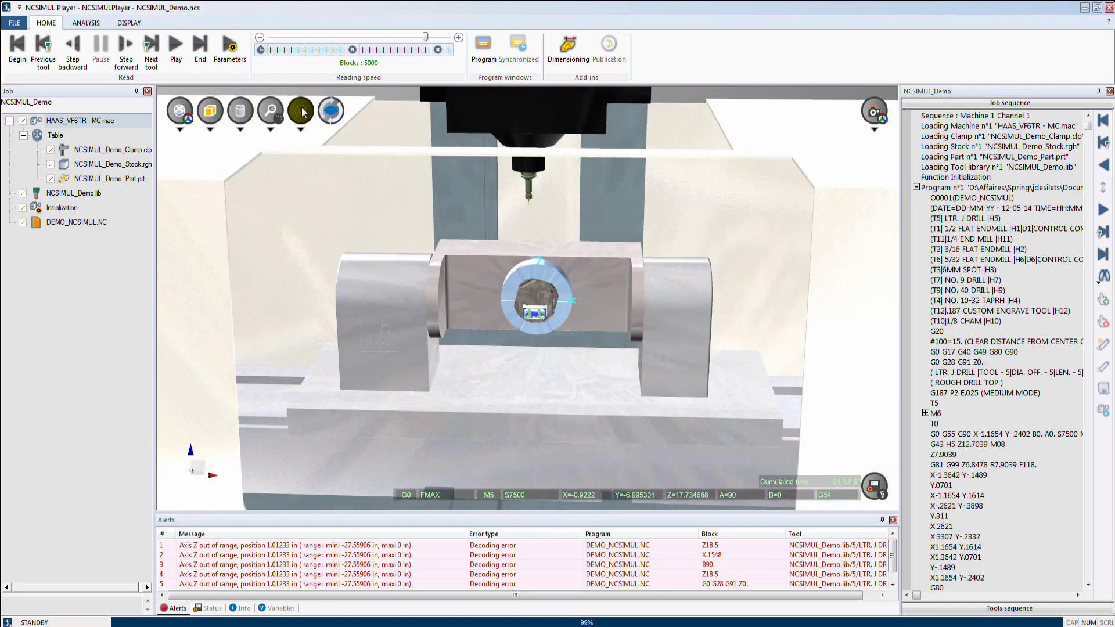
Display only the mounted tool's toolpath and jump to alert 1's block Z18.5.
left_click(301, 111)
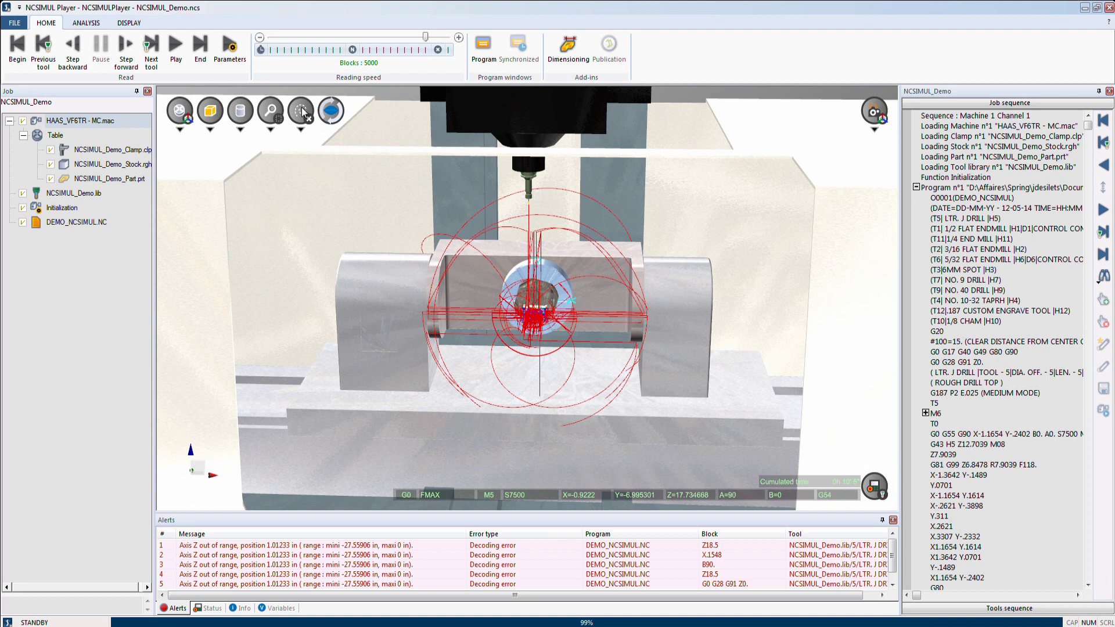
left_click(300, 131)
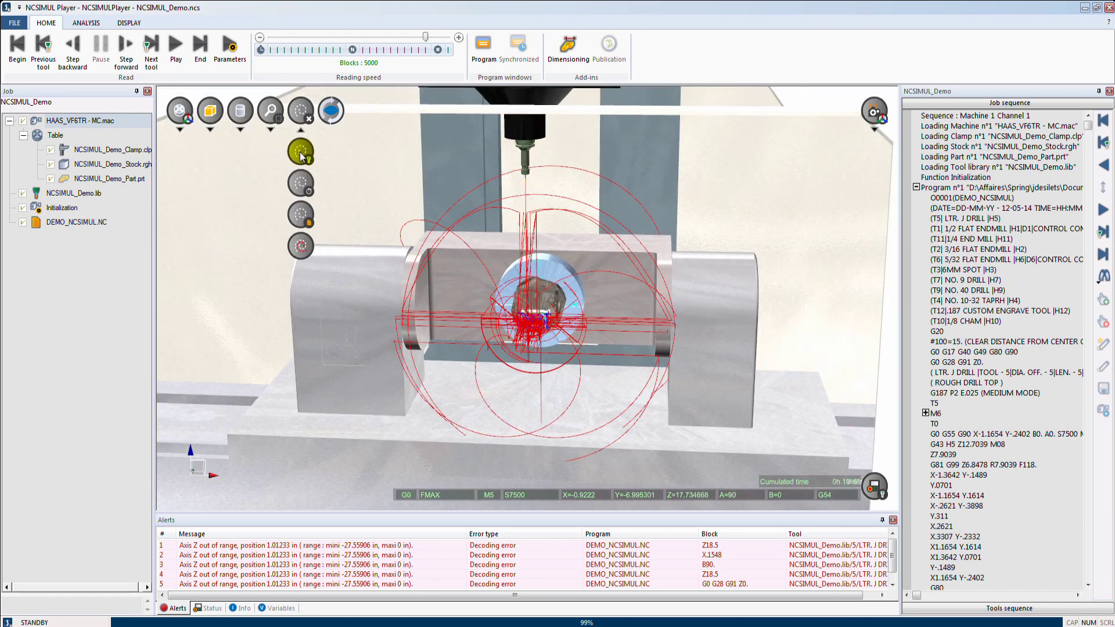
left_click(300, 152)
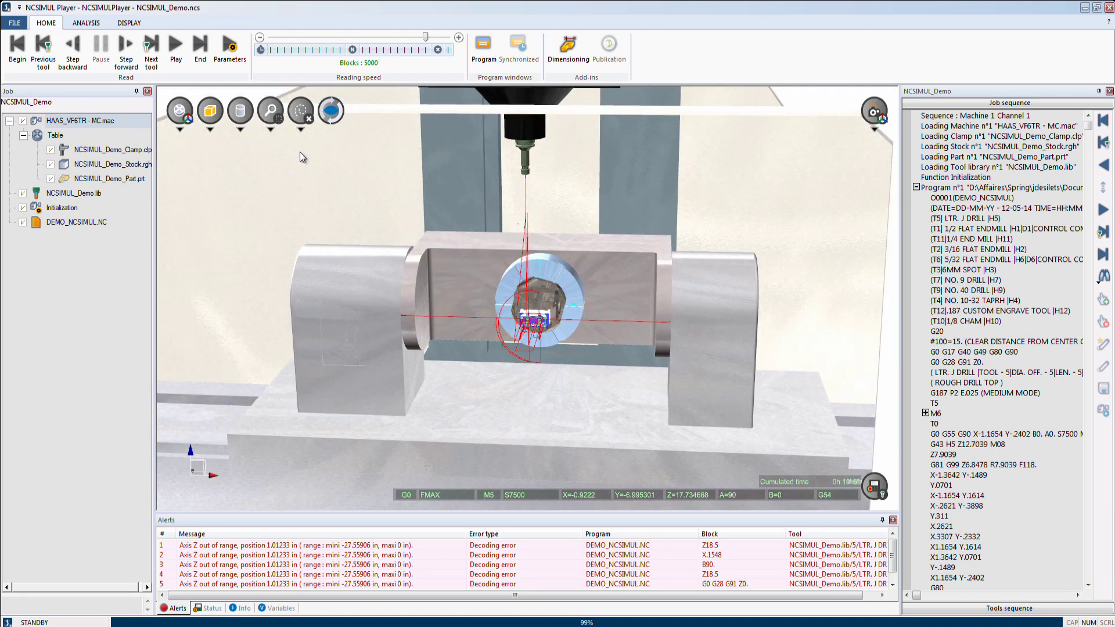
double_click(329, 546)
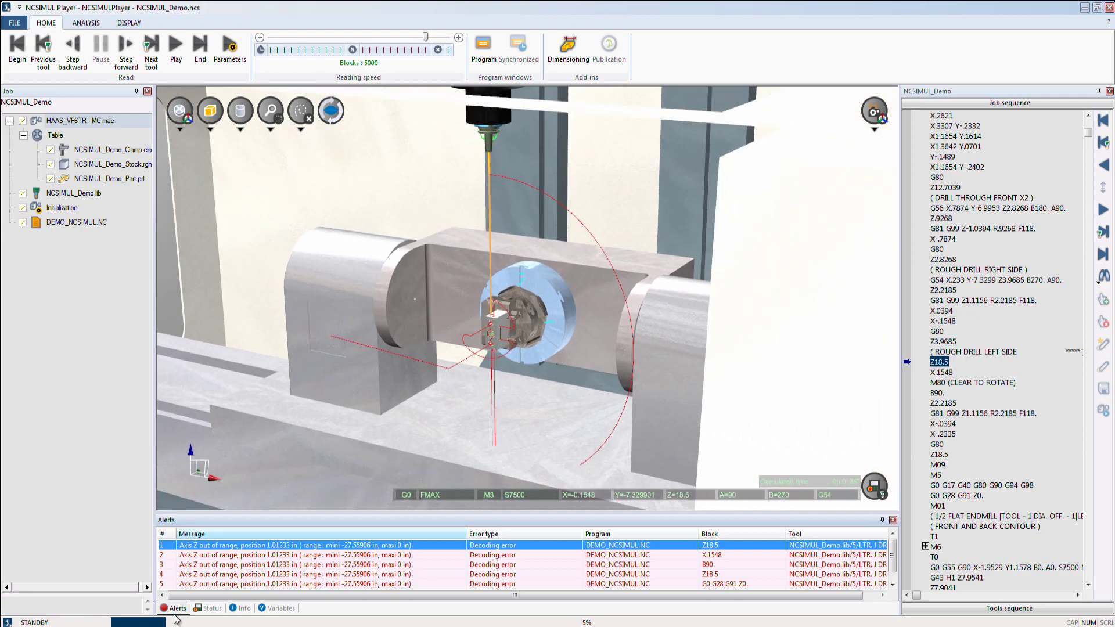
Visit alert blocks 3–5 and the G54 rough-drill line, then hide the toolpath trace.
left_click(231, 564)
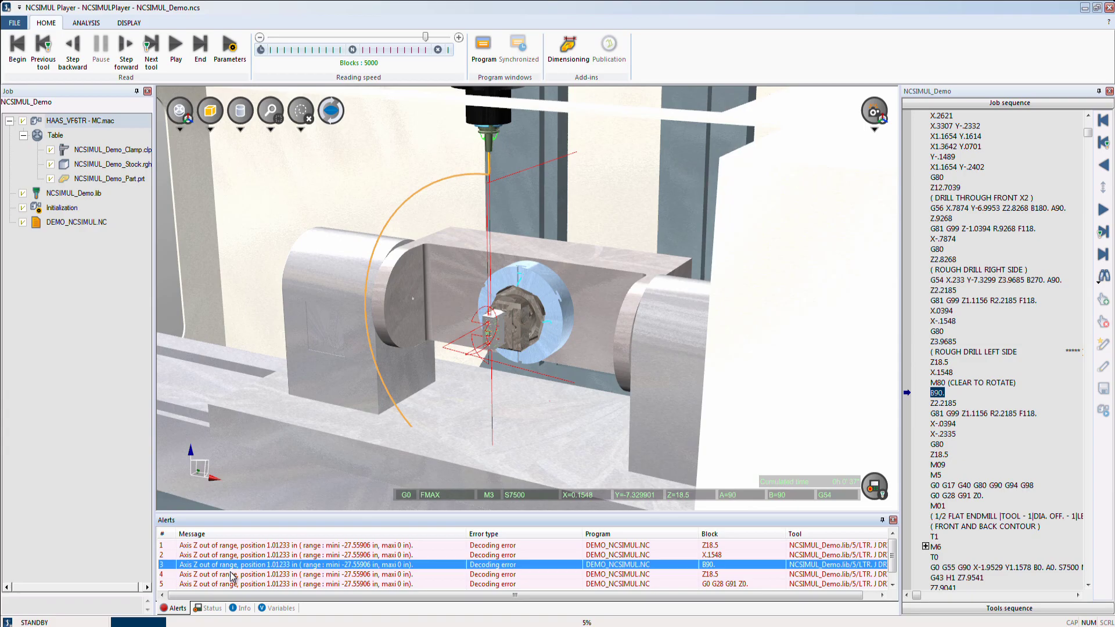
left_click(231, 575)
left_click(229, 584)
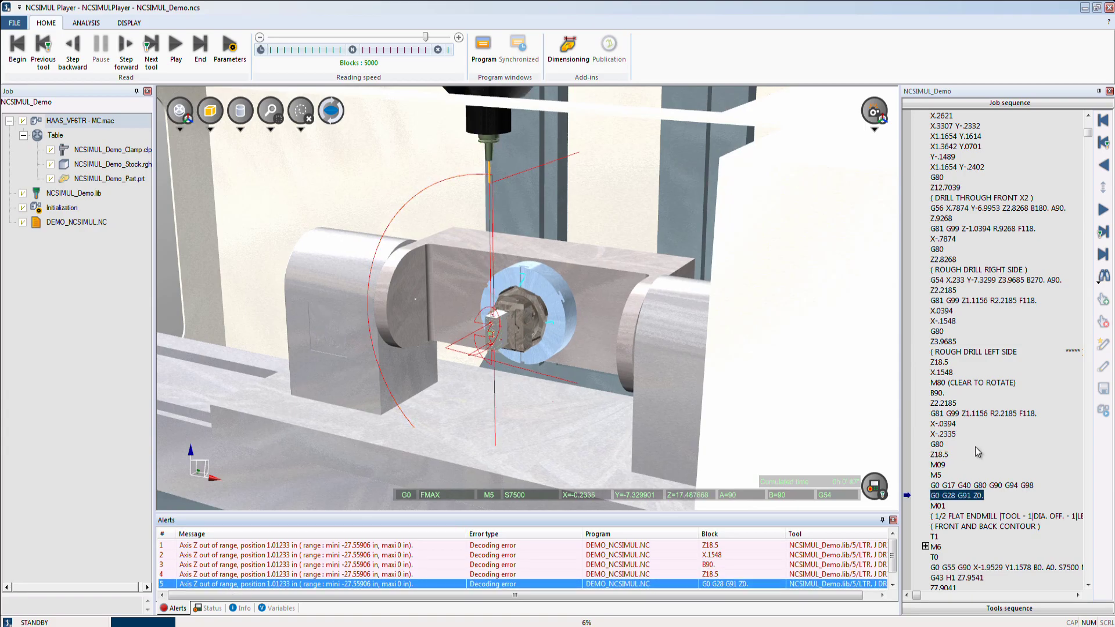
left_click(984, 280)
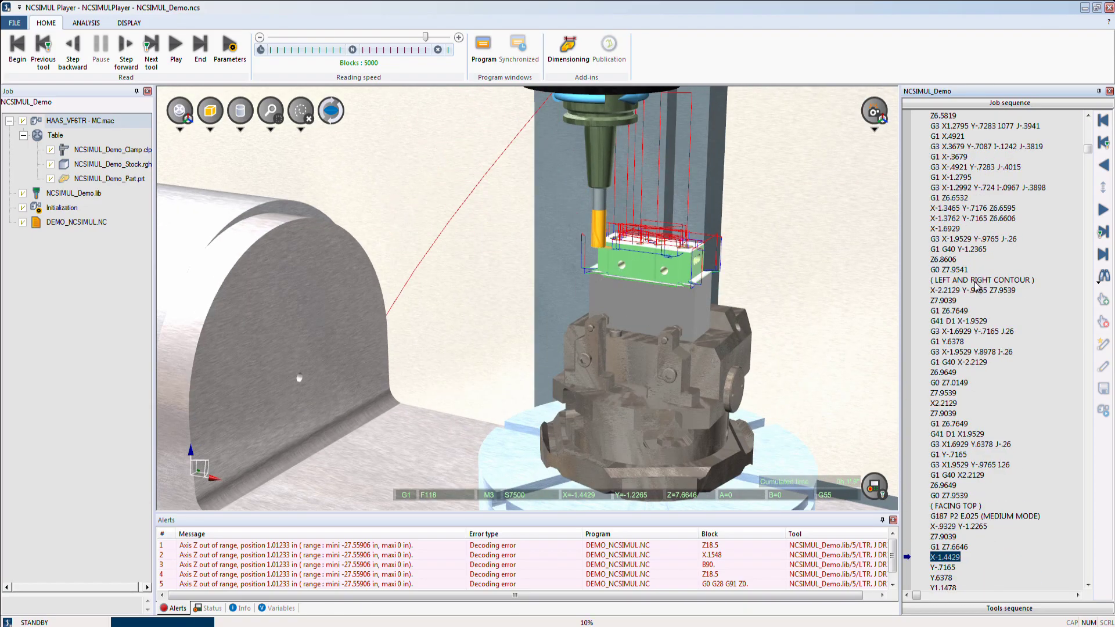
left_click(298, 116)
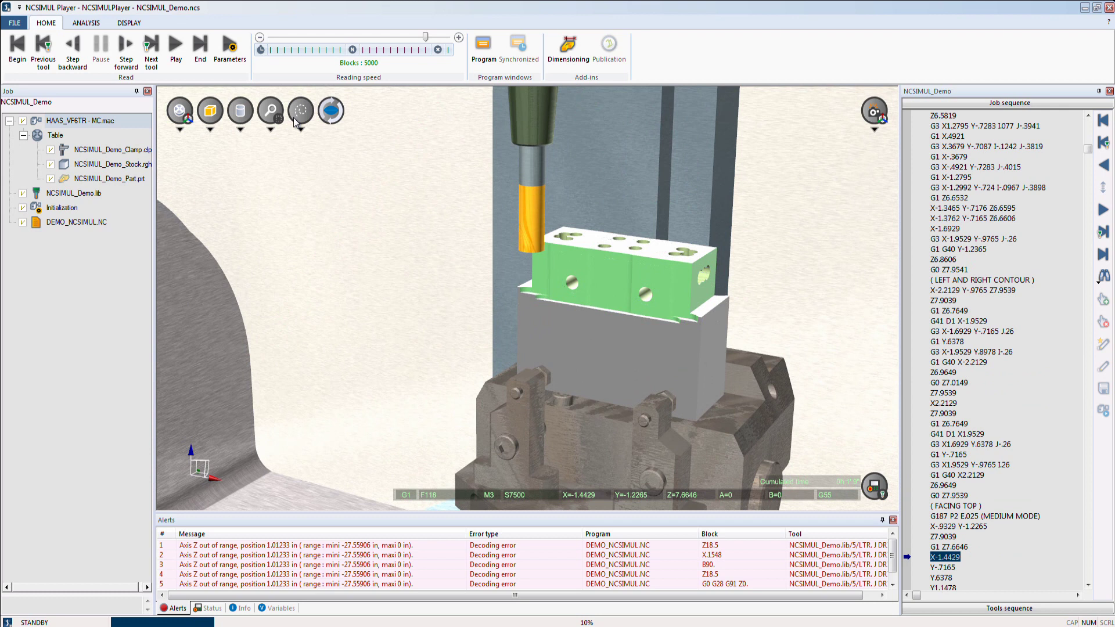
Measure the plane-to-point distance on the part with Point-Plane (0.89202 in), then remove it.
left_click(86, 24)
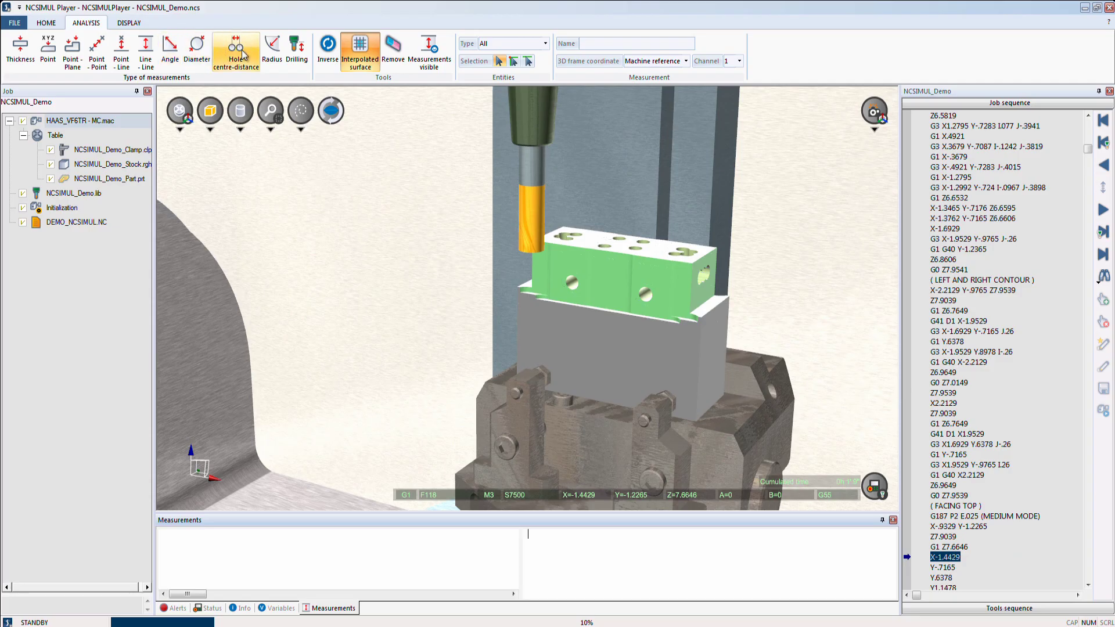
left_click(80, 48)
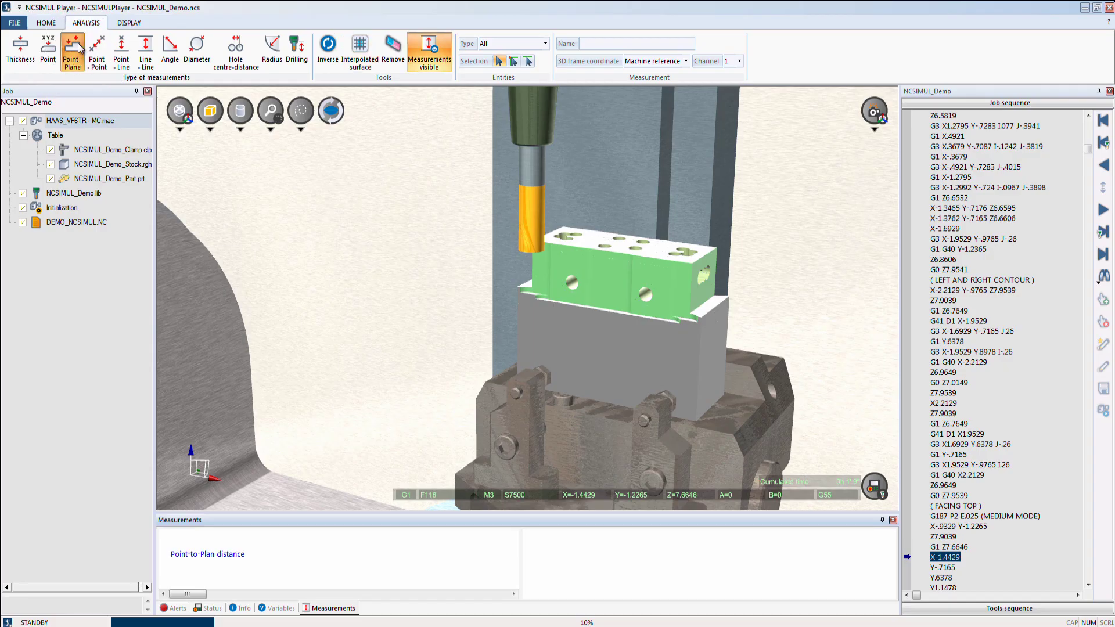
scroll(726, 328, "up", 5)
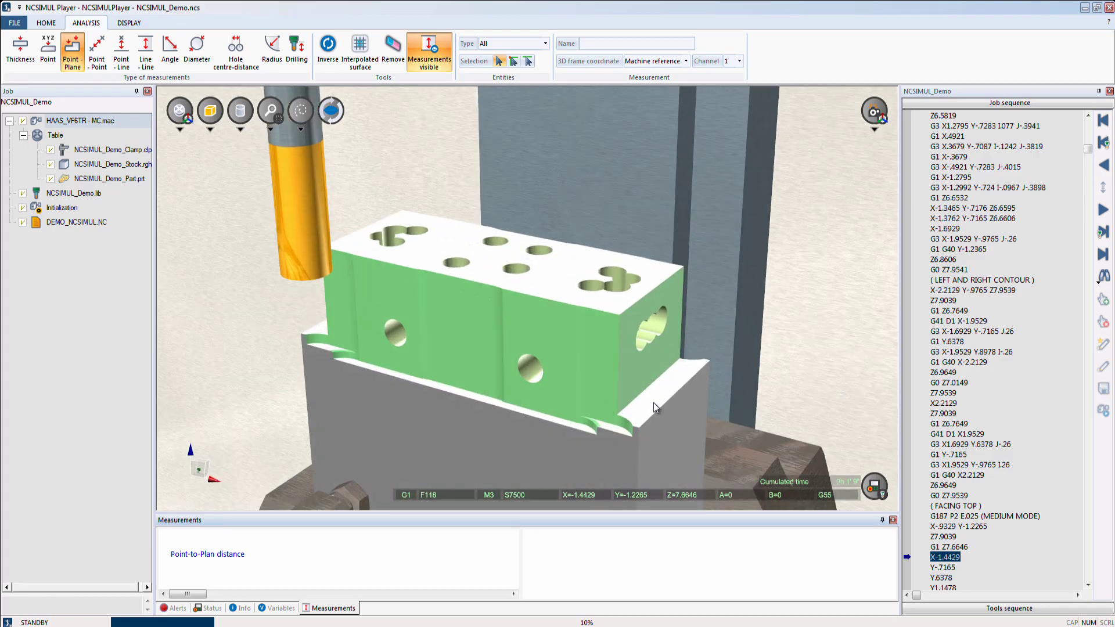
left_click(653, 402)
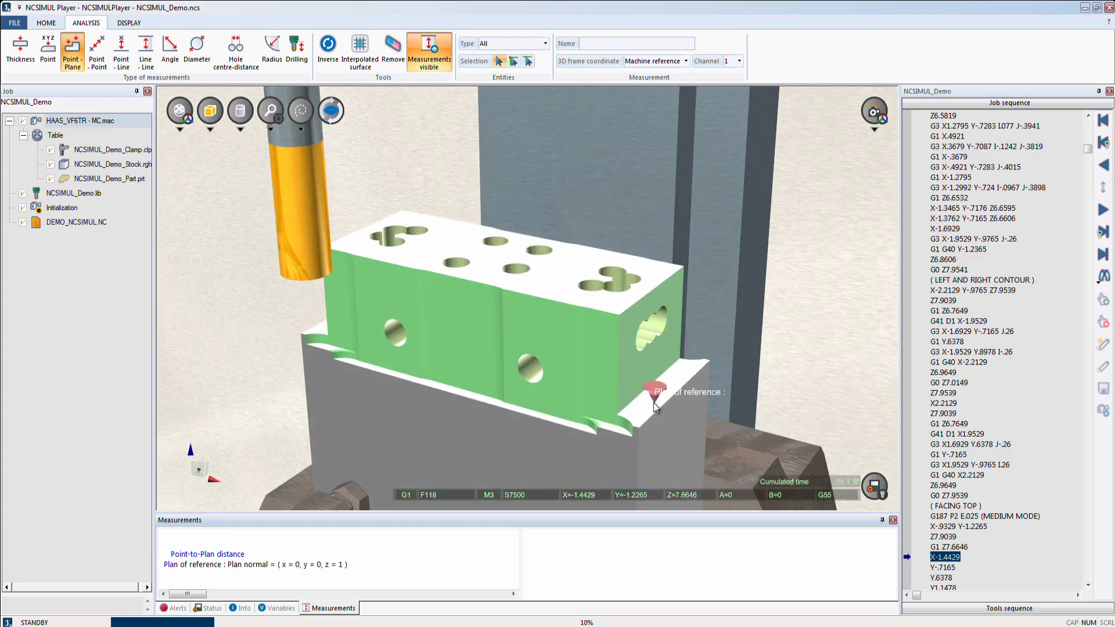
left_click(618, 309)
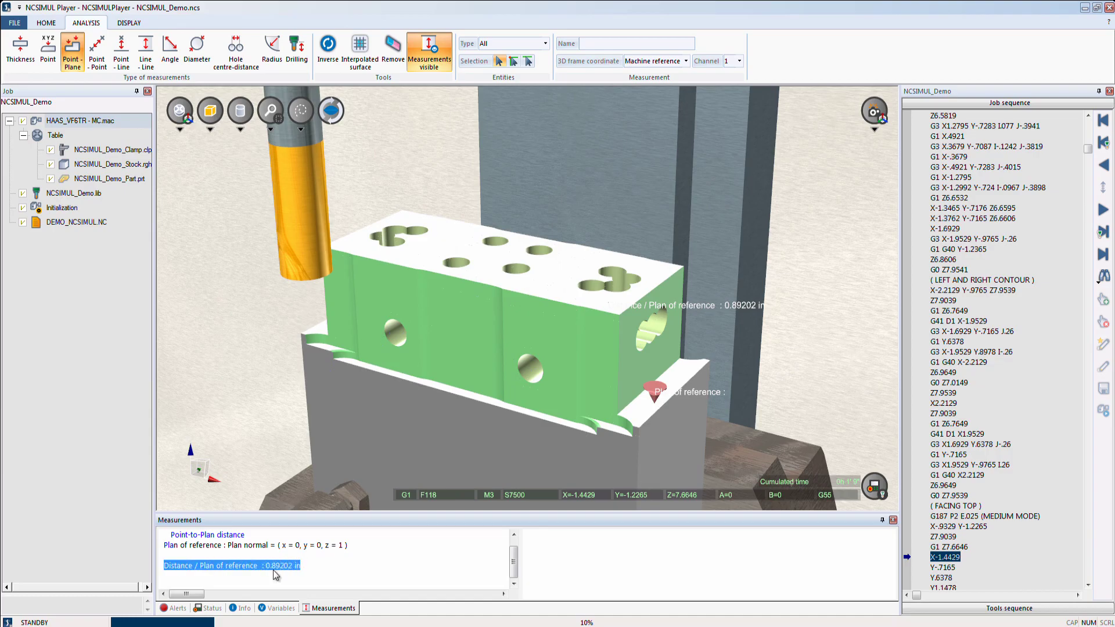
left_click(405, 52)
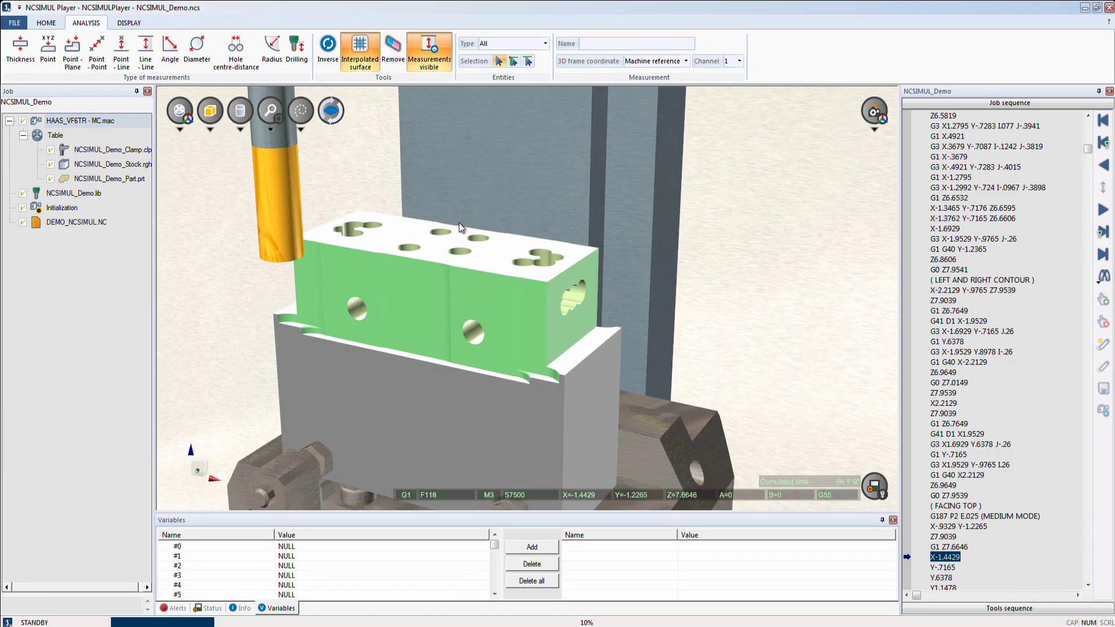
Measure the two side holes' centre distance (1.5748 in), then remove the measurement.
left_click(241, 58)
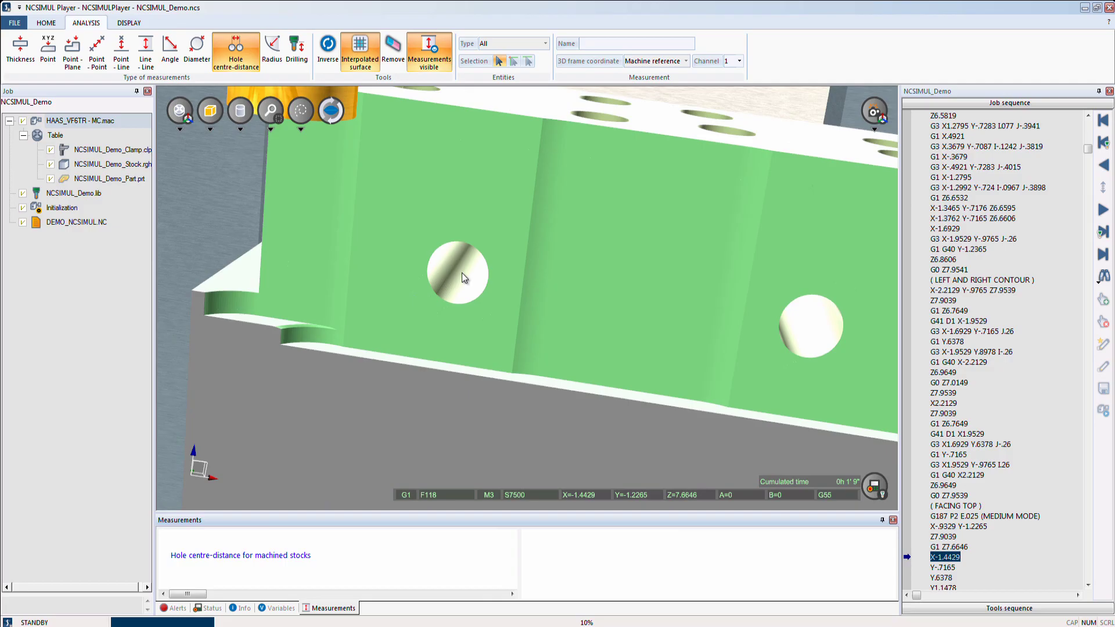
left_click(461, 274)
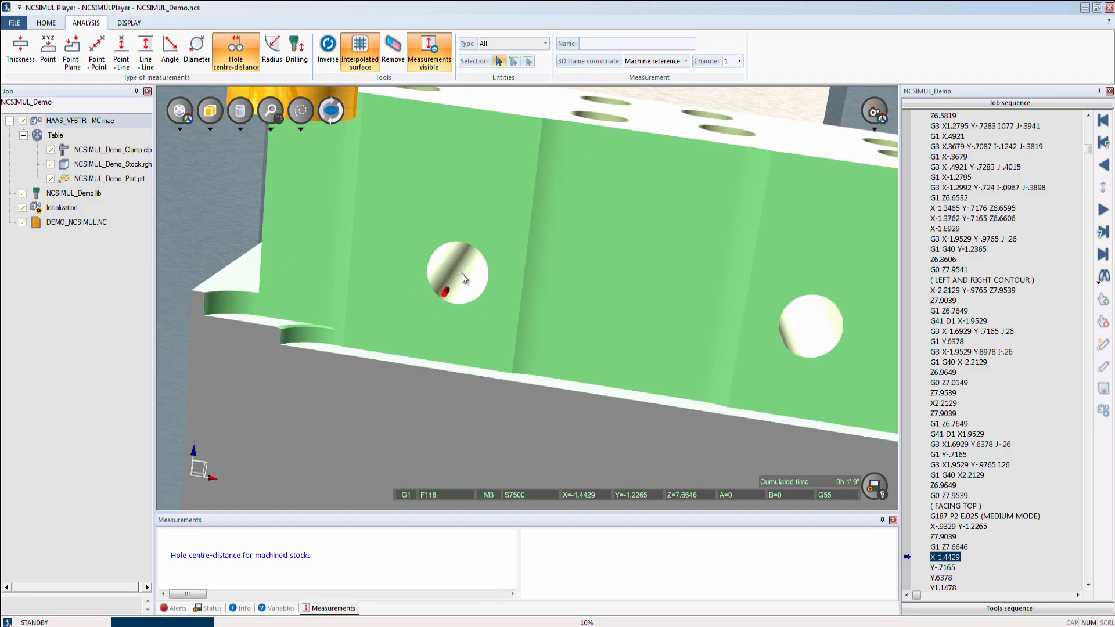
left_click(803, 335)
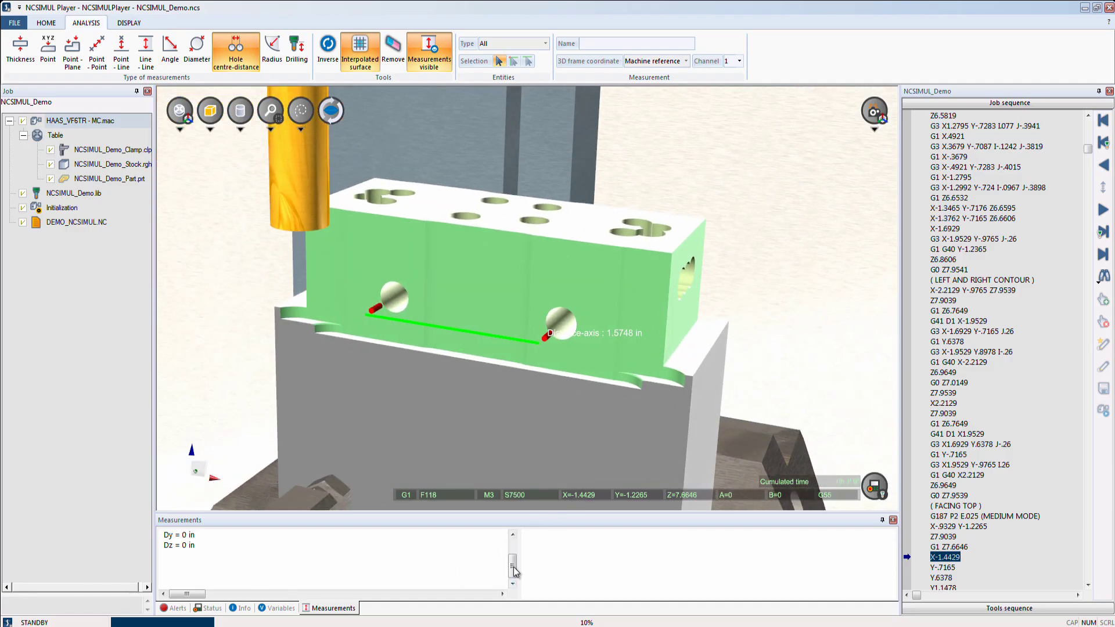
mouse_move(513, 572)
left_mouse_down()
mouse_move(513, 537)
mouse_move(513, 562)
left_mouse_up()
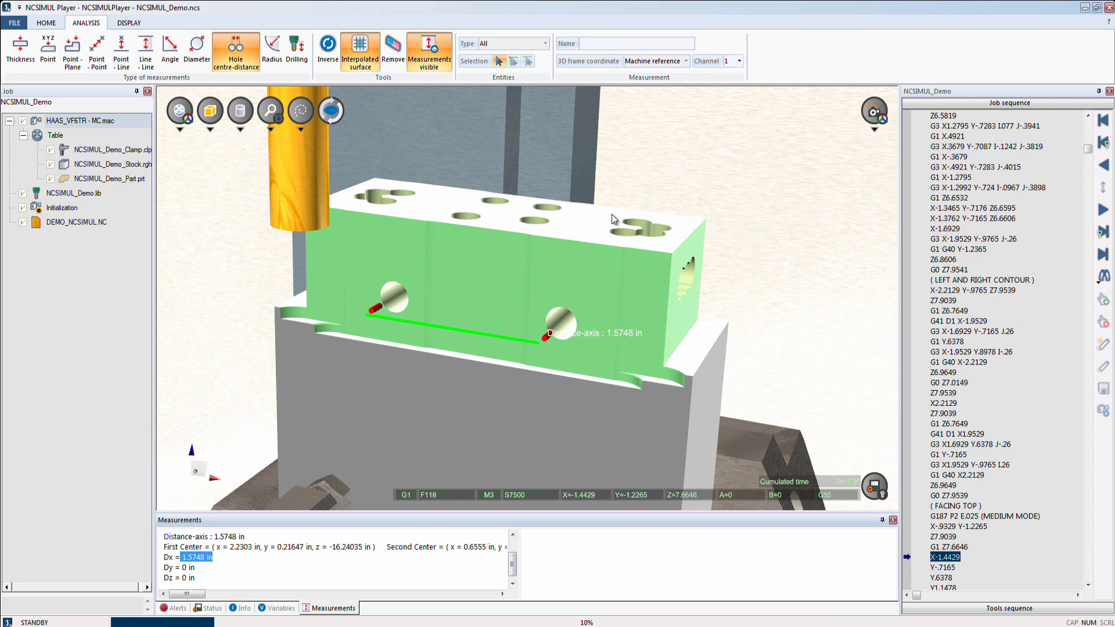
left_click(395, 51)
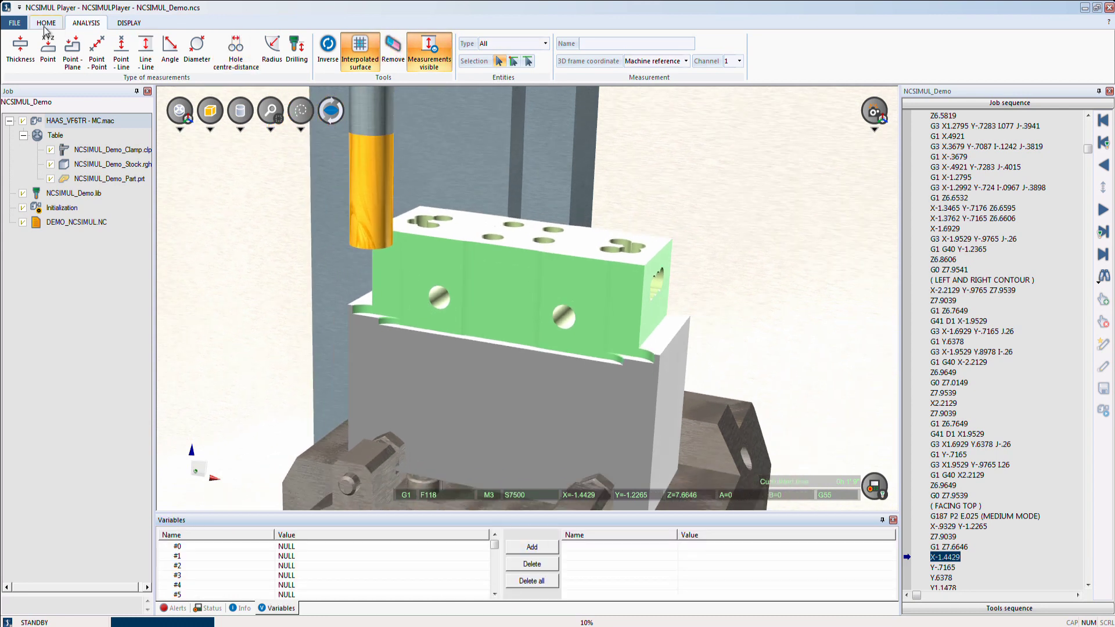
Rewind the replay to the start and play the machining job.
left_click(45, 26)
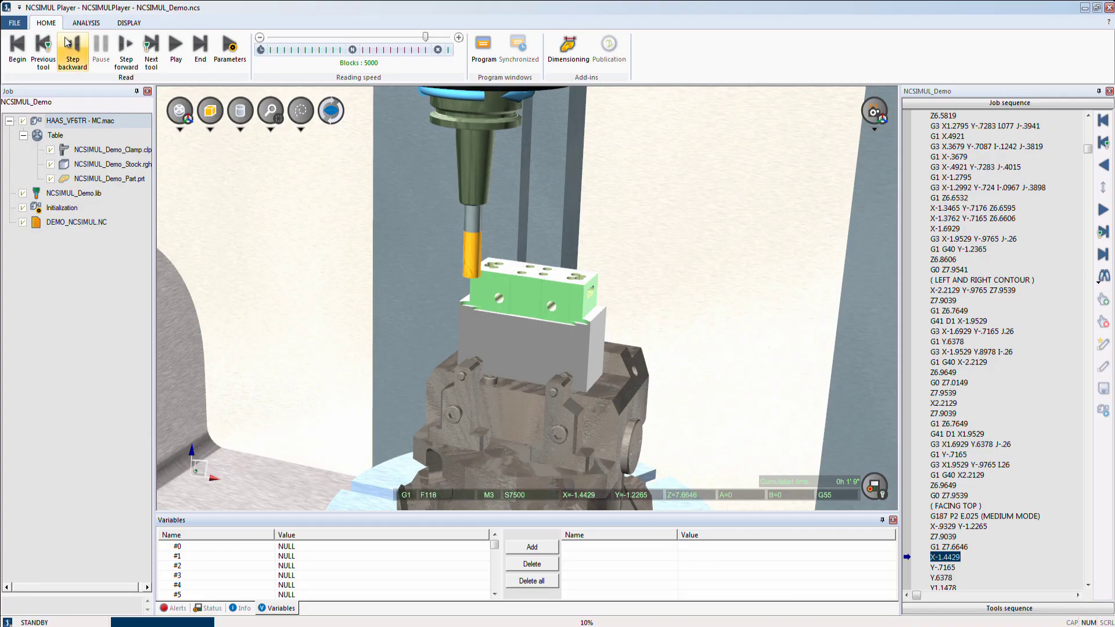
left_click(17, 50)
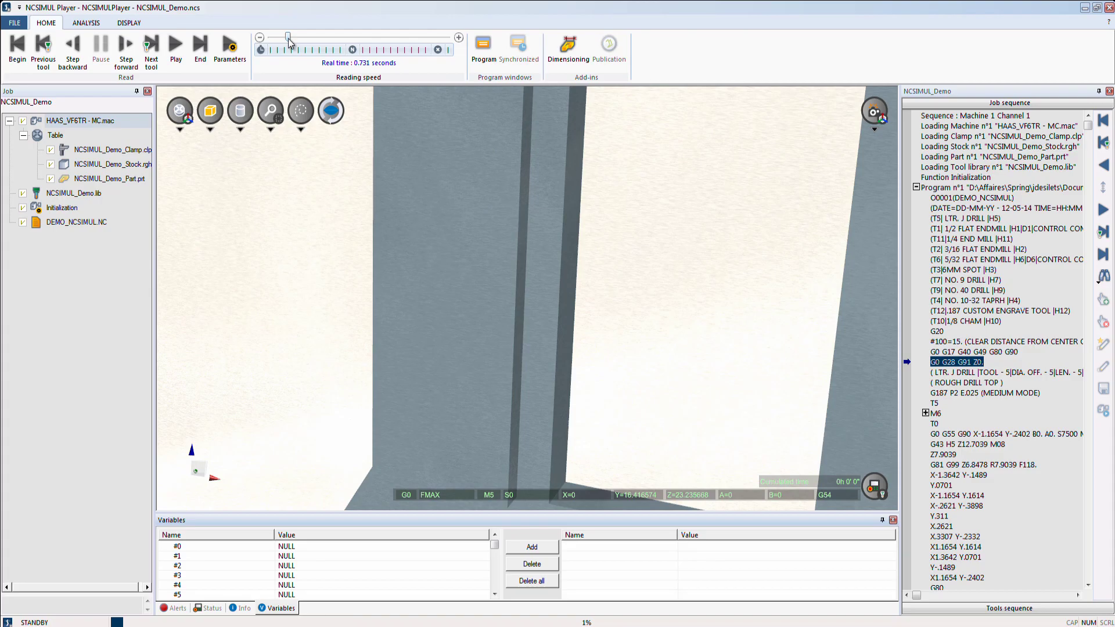
left_click(176, 49)
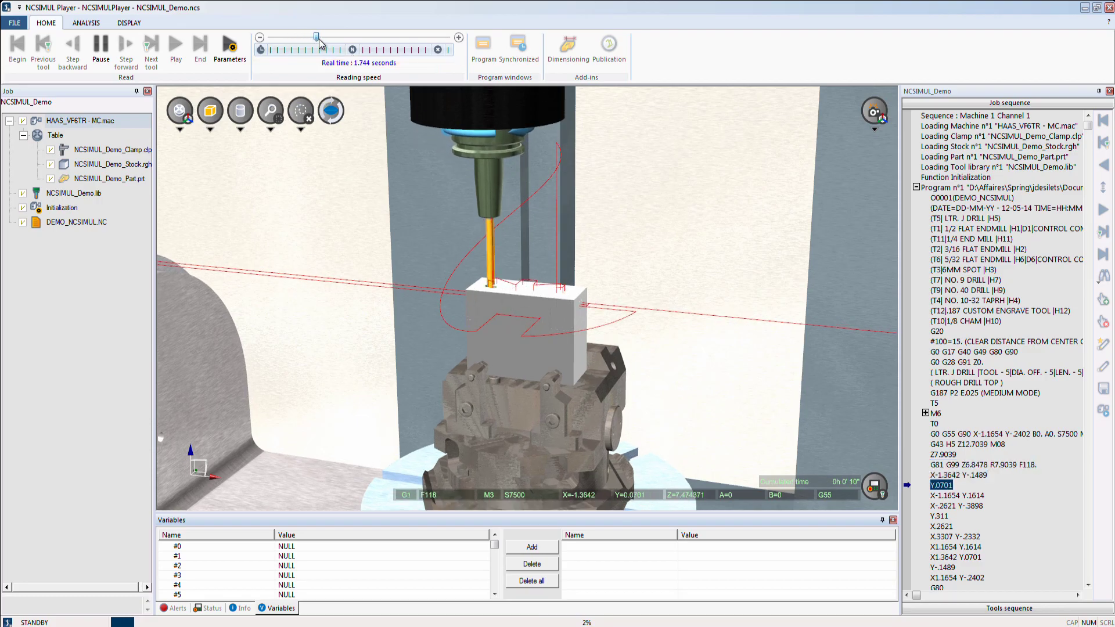
Adjust the Reading speed, then step onto block G56 X.7874 Y-6.9953 Z2.8268 B180. A90.
left_click_drag(303, 42, 335, 44)
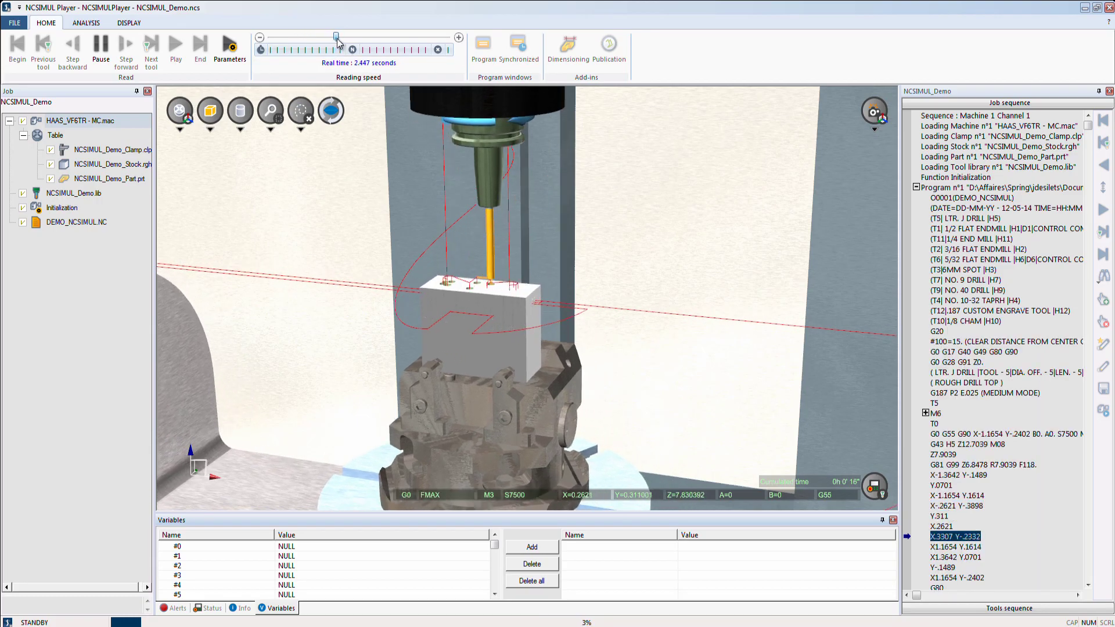
left_click_drag(337, 41, 301, 37)
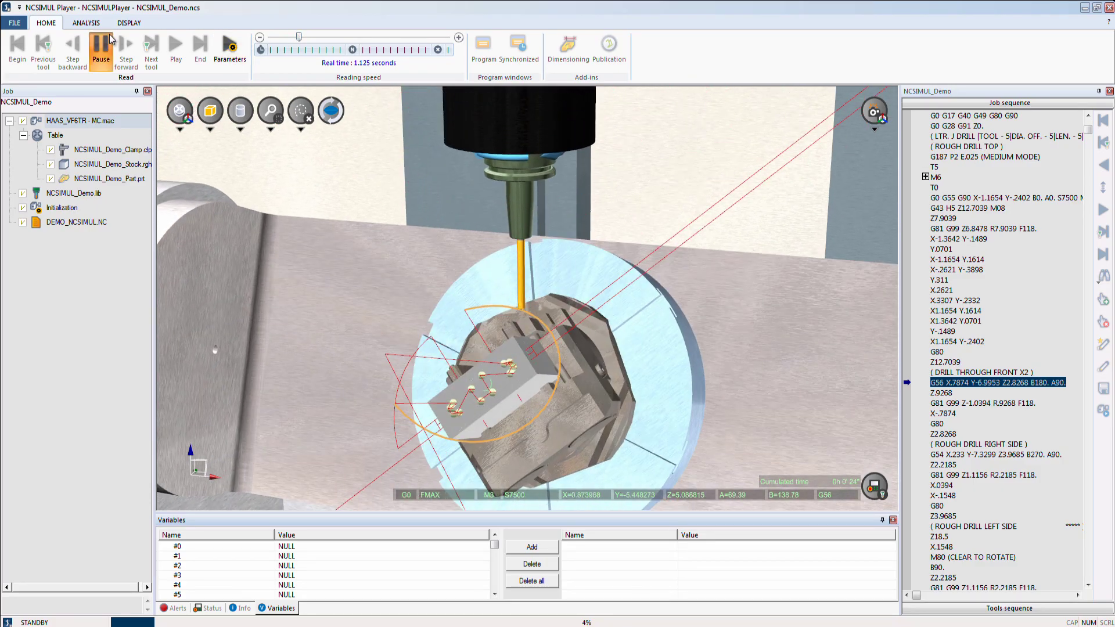
key("Left")
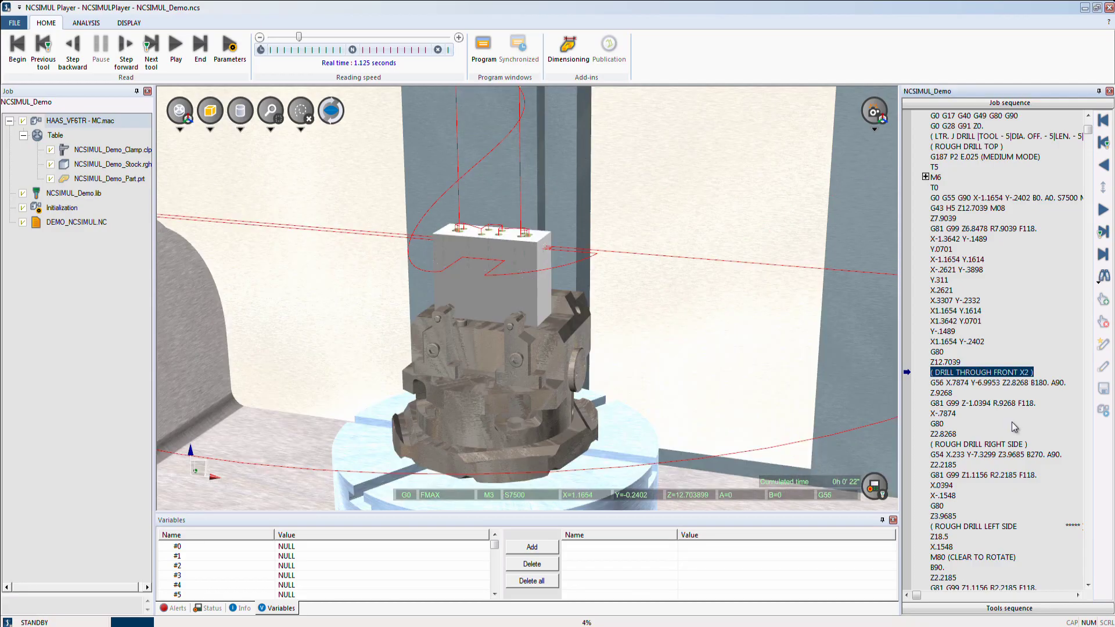
key("Right")
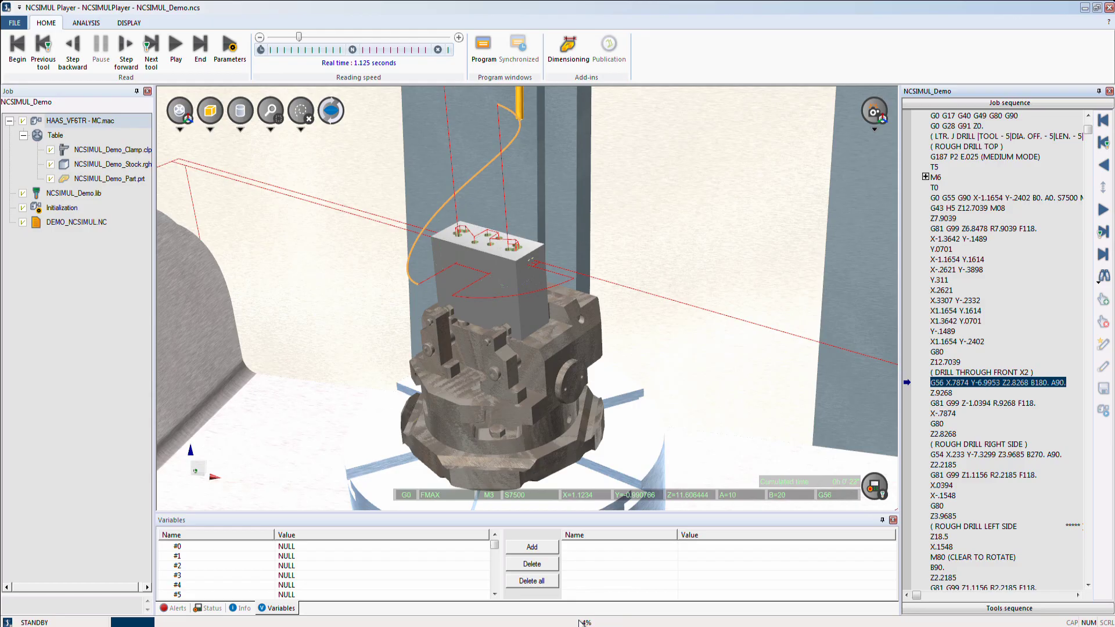
Resume the replay at higher Reading speed with the machine hidden, showing only the part.
left_click(176, 51)
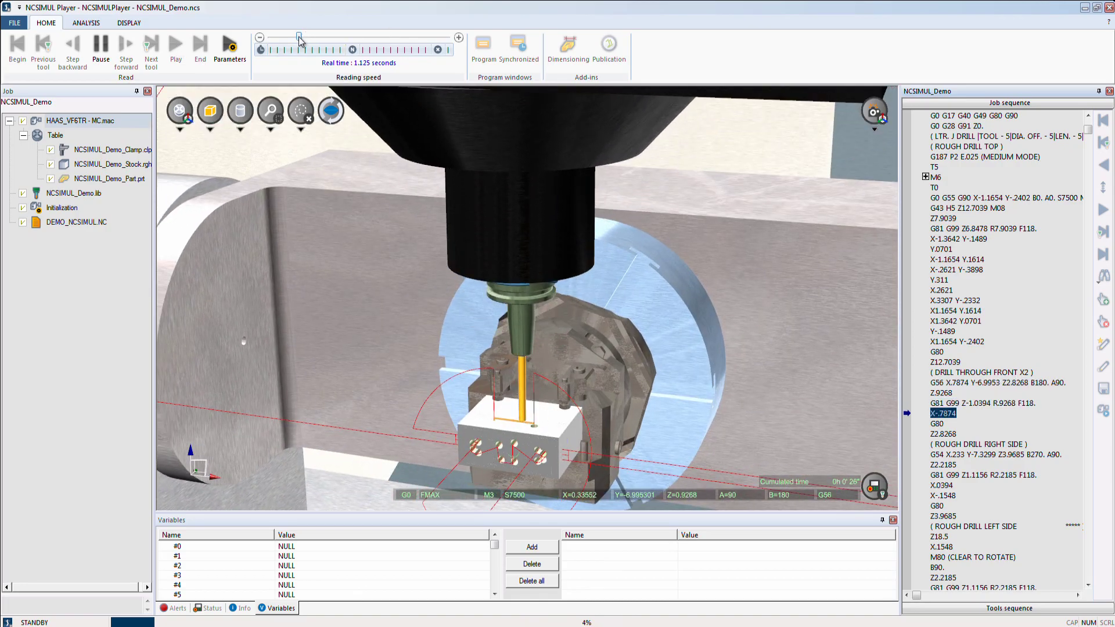
left_click_drag(298, 37, 341, 37)
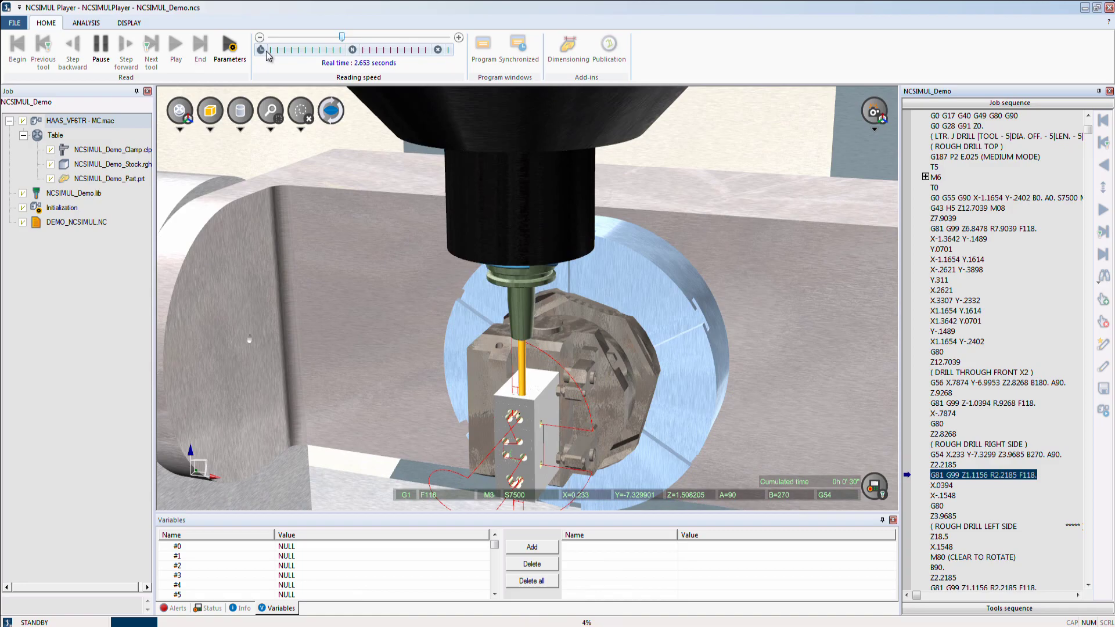
left_click(184, 112)
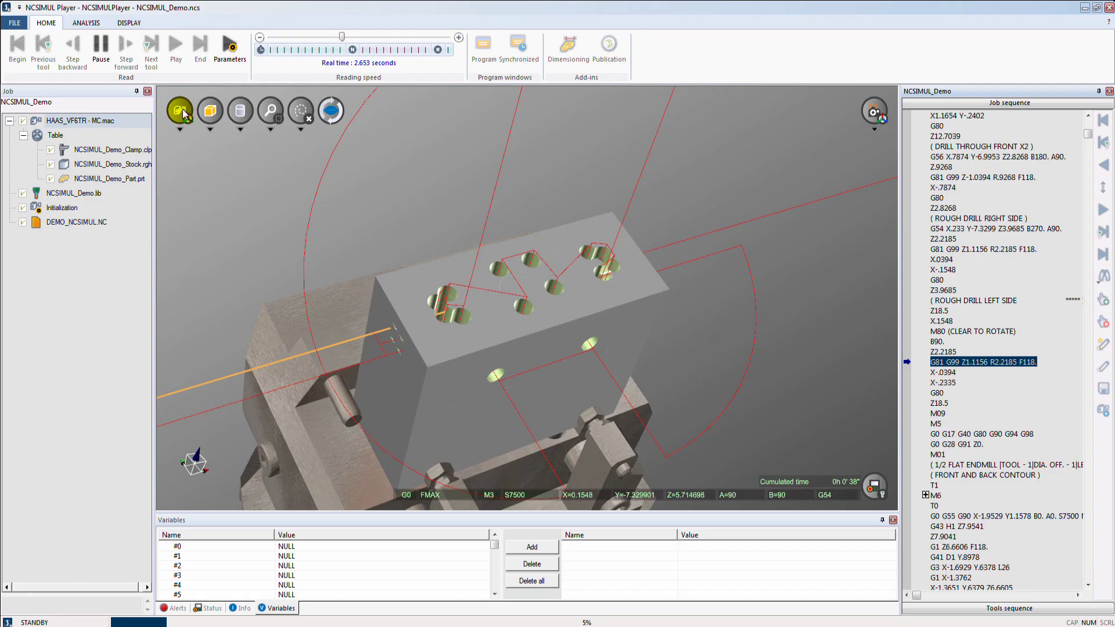
scroll(342, 40, "up", 2)
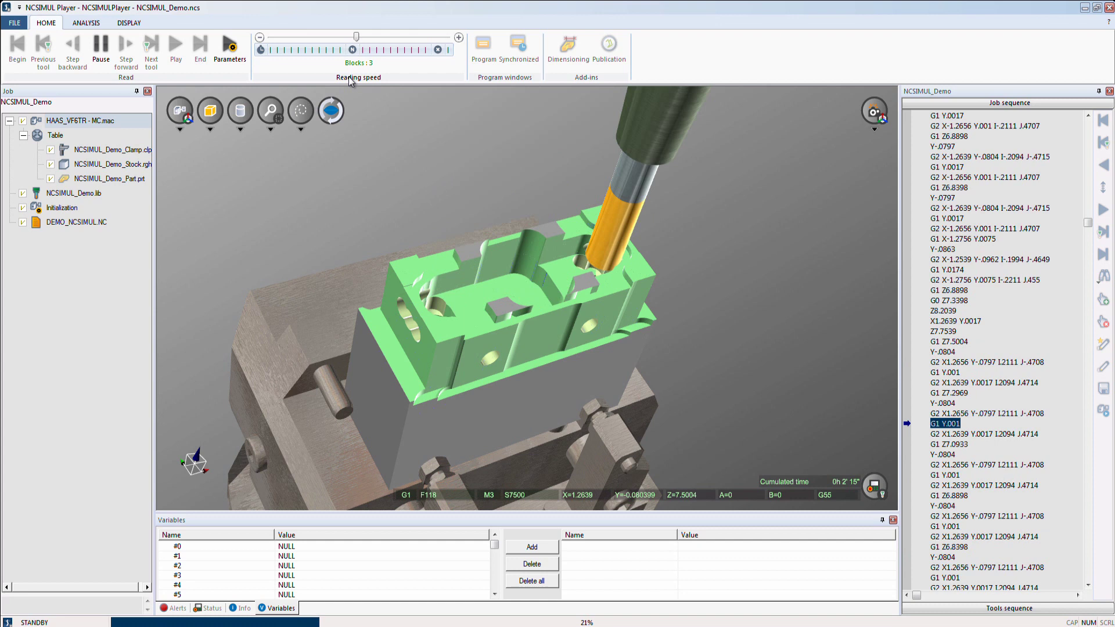
scroll(376, 41, "up", 1)
scroll(380, 40, "up", 2)
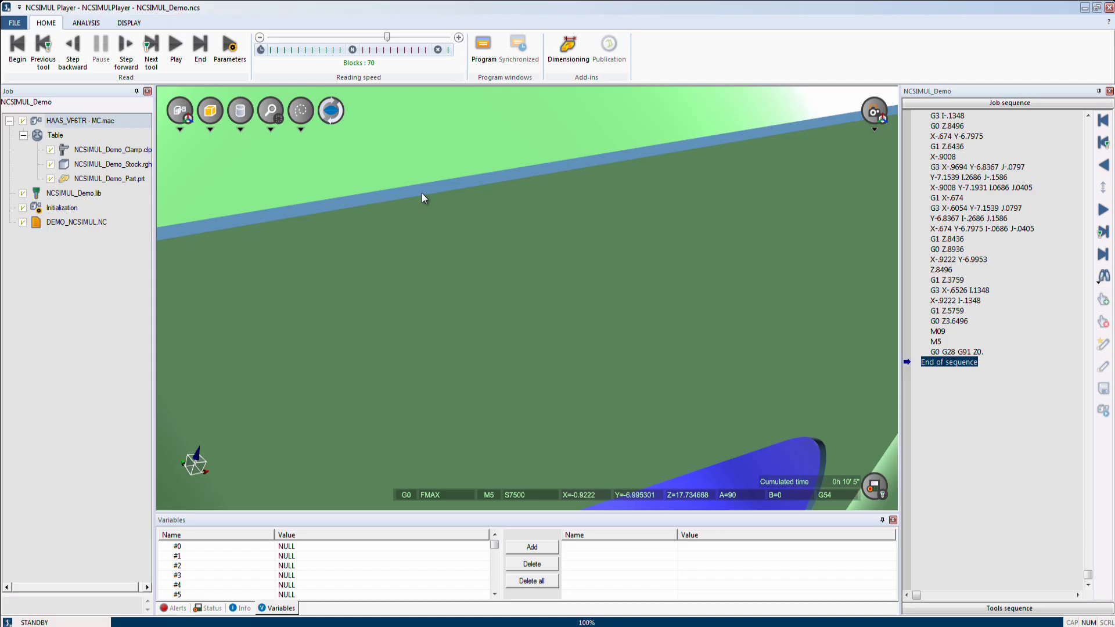
Jump back to chamfer block G3 X-.4916 Y-.7313 J-.3985 via the 3D toolpath.
left_click(422, 192)
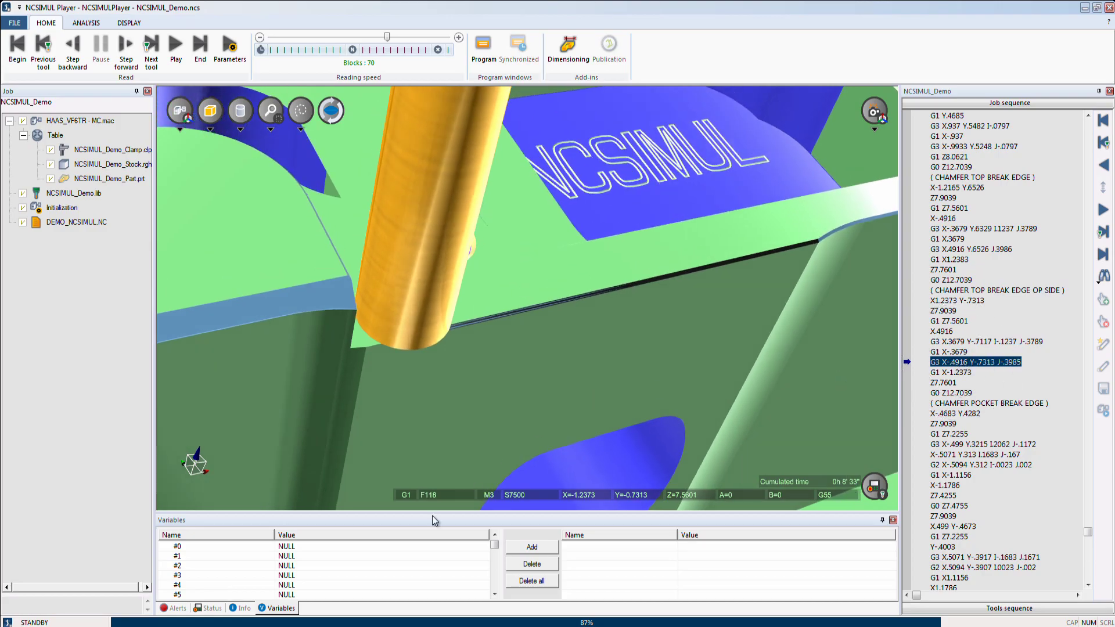
Open the Info report in an enlarged panel and scroll through the tool table.
left_click(242, 610)
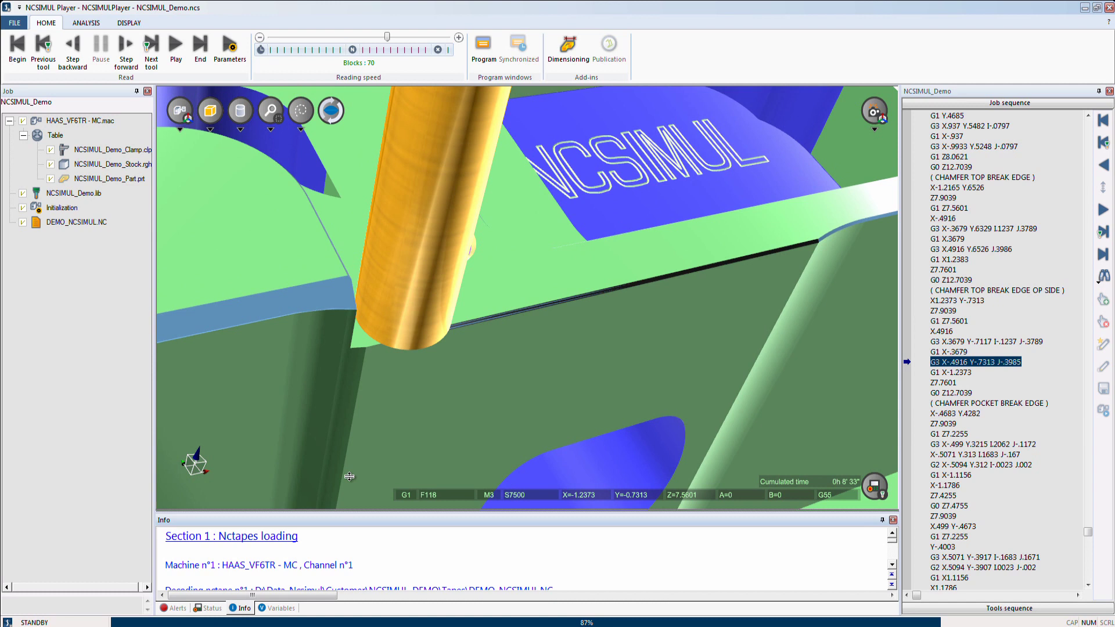
left_click_drag(349, 477, 367, 363)
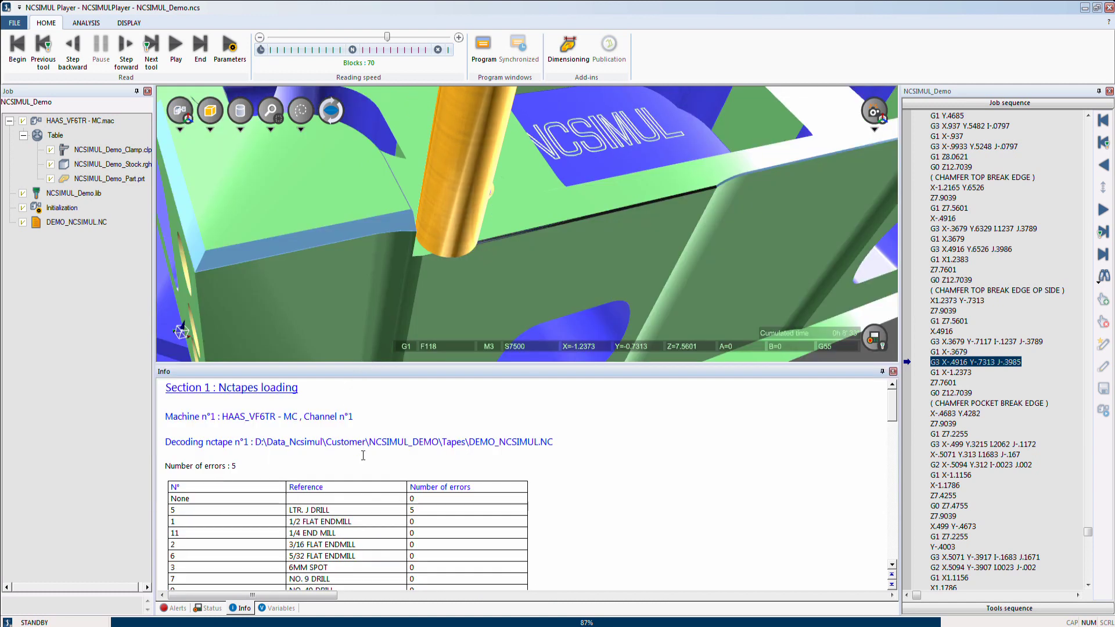
scroll(710, 475, "down", 10)
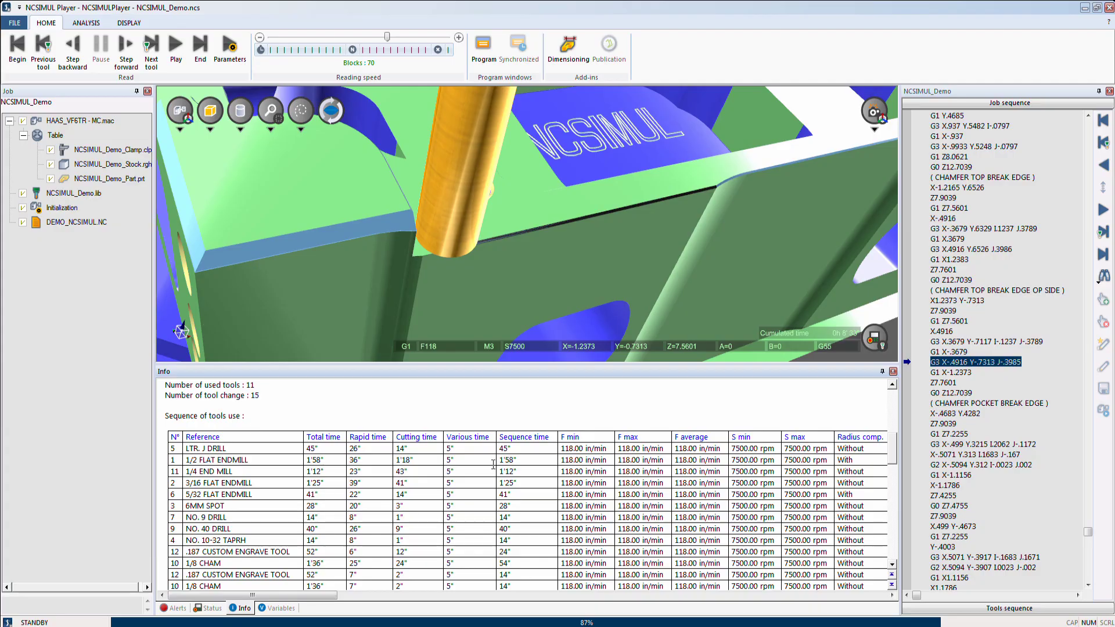
scroll(635, 460, "down", 5)
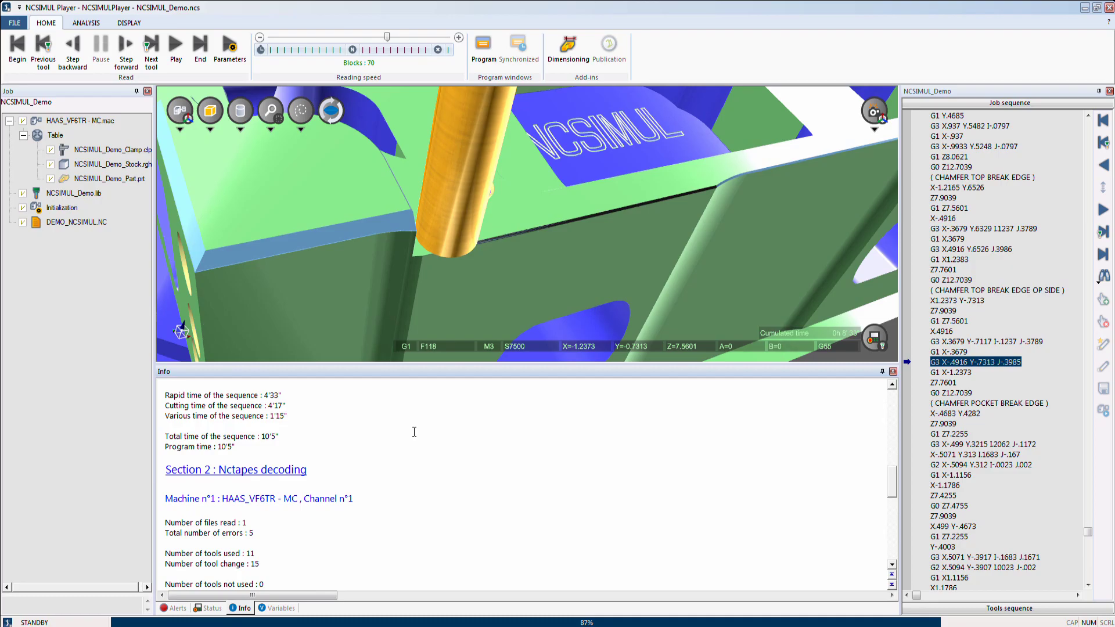
Highlight the total sequence and program time lines, then scroll further down the report.
triple_click(195, 436)
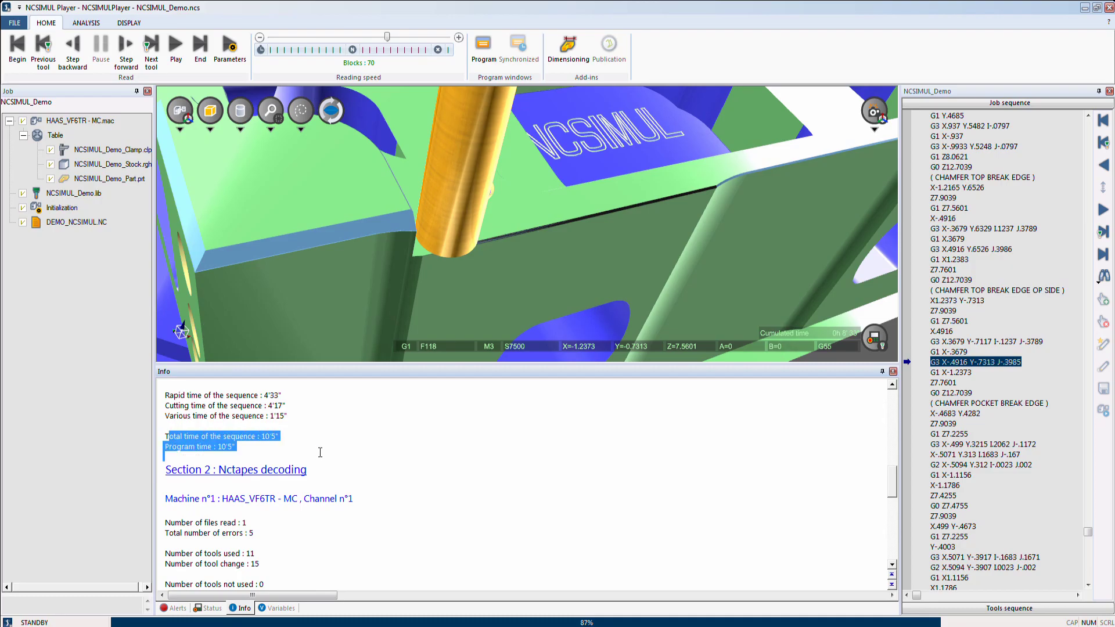
left_click(413, 451)
scroll(418, 458, "down", 6)
scroll(428, 466, "down", 1)
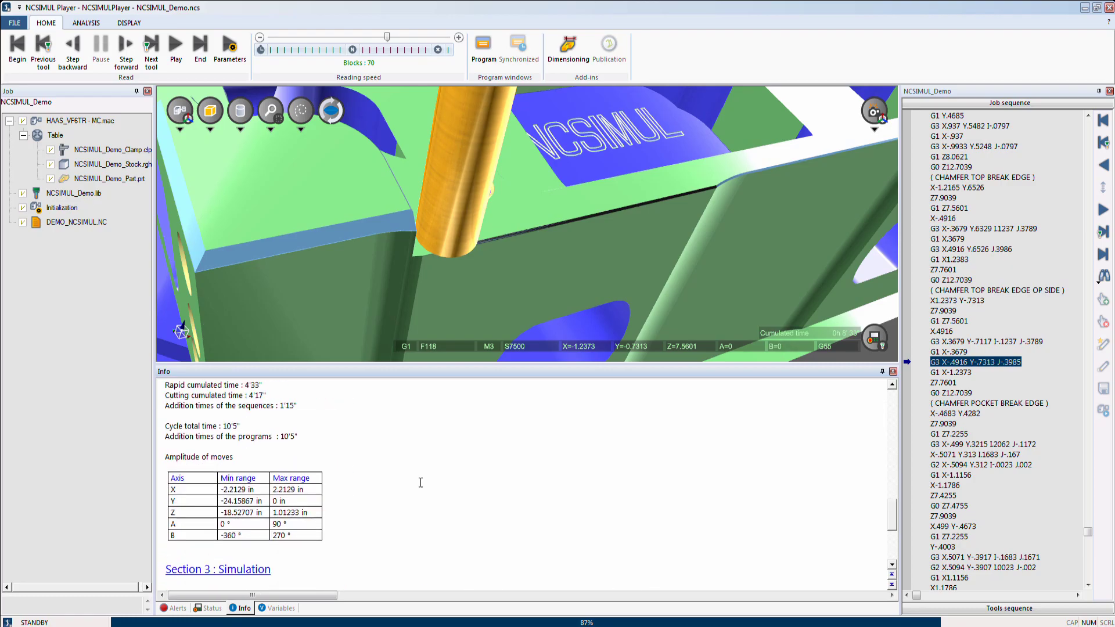
Show Status details, highlighting comment CHAMFER TOP BREAK EDGE OP SIDE, tool 10 and sequence 3.
left_click(210, 608)
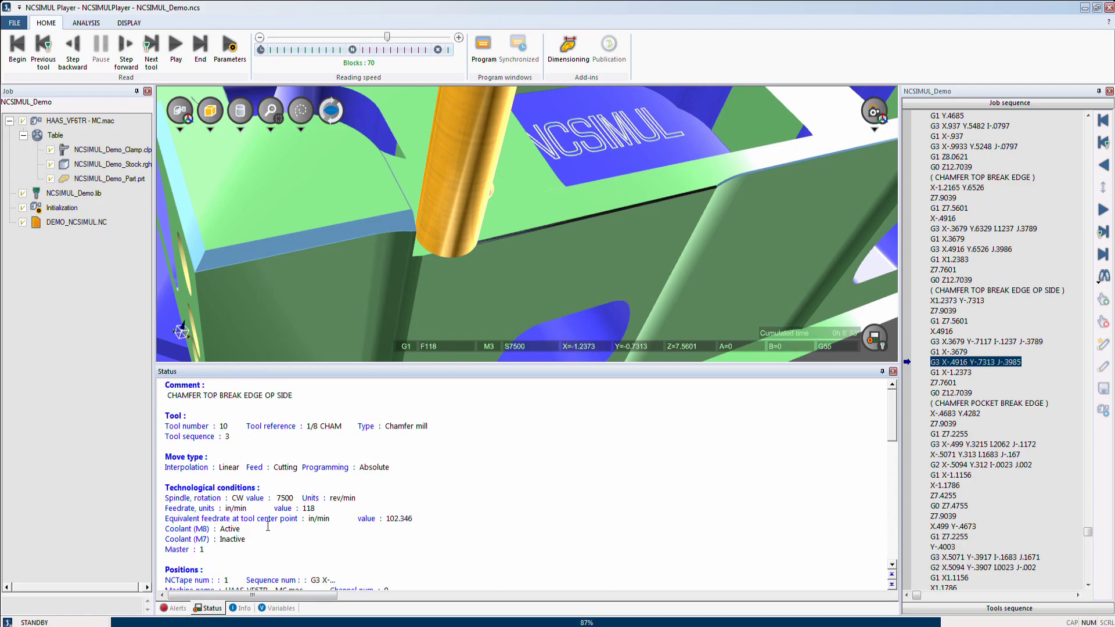
left_click_drag(293, 395, 164, 395)
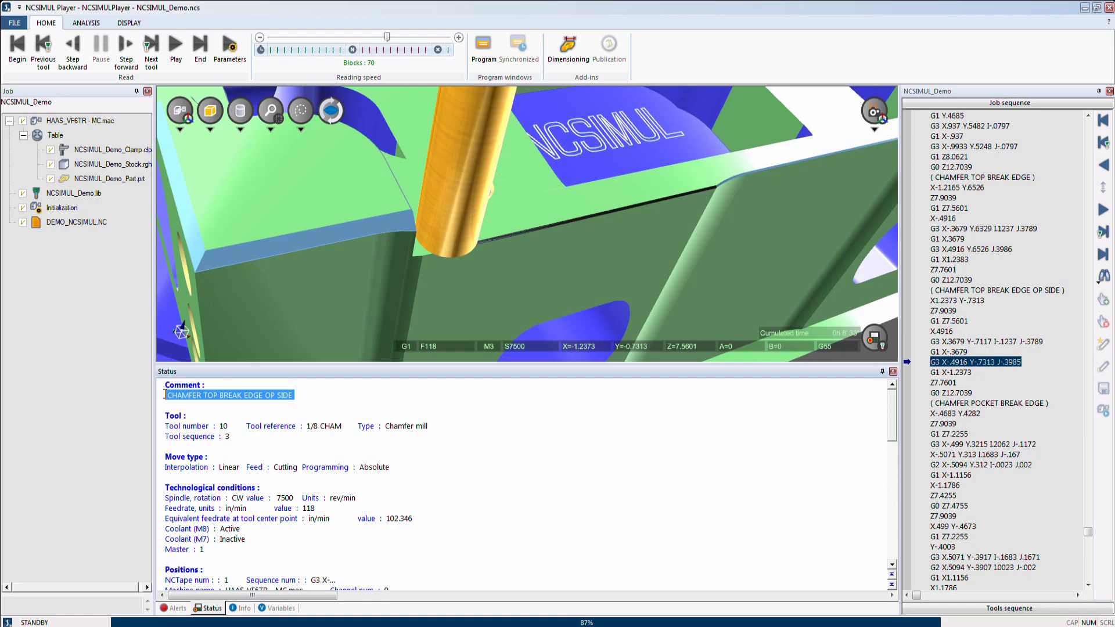
double_click(224, 426)
double_click(226, 436)
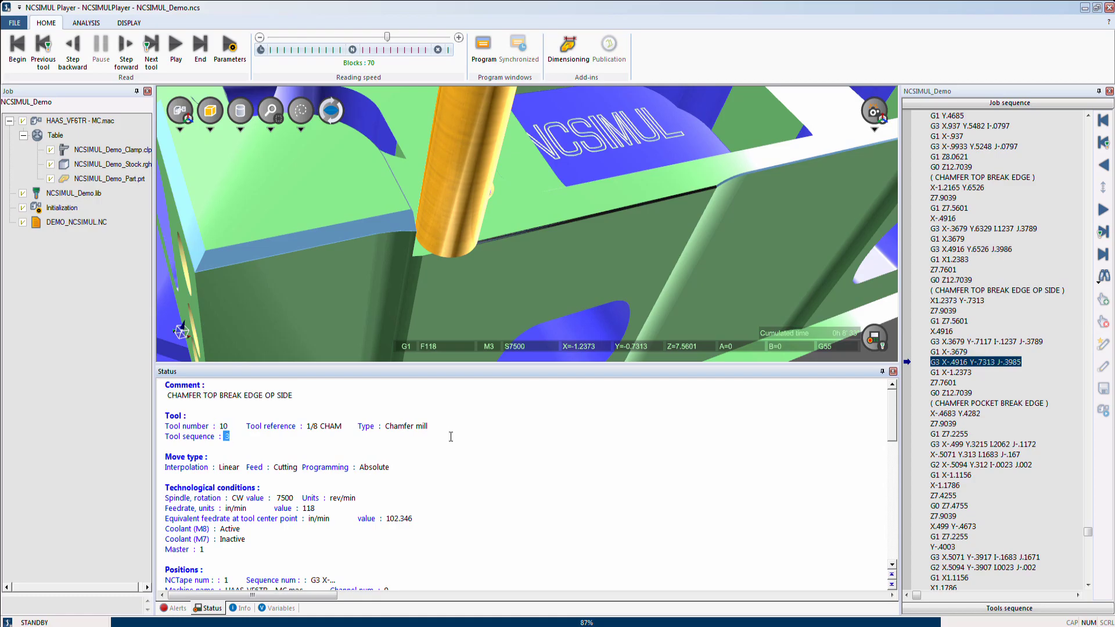
Shrink the status panel and zoom out to see the whole machined part.
left_click_drag(893, 416, 893, 497)
left_click_drag(255, 488, 154, 489)
left_click_drag(894, 504, 899, 422)
left_click_drag(596, 367, 586, 480)
scroll(585, 468, "down", 5)
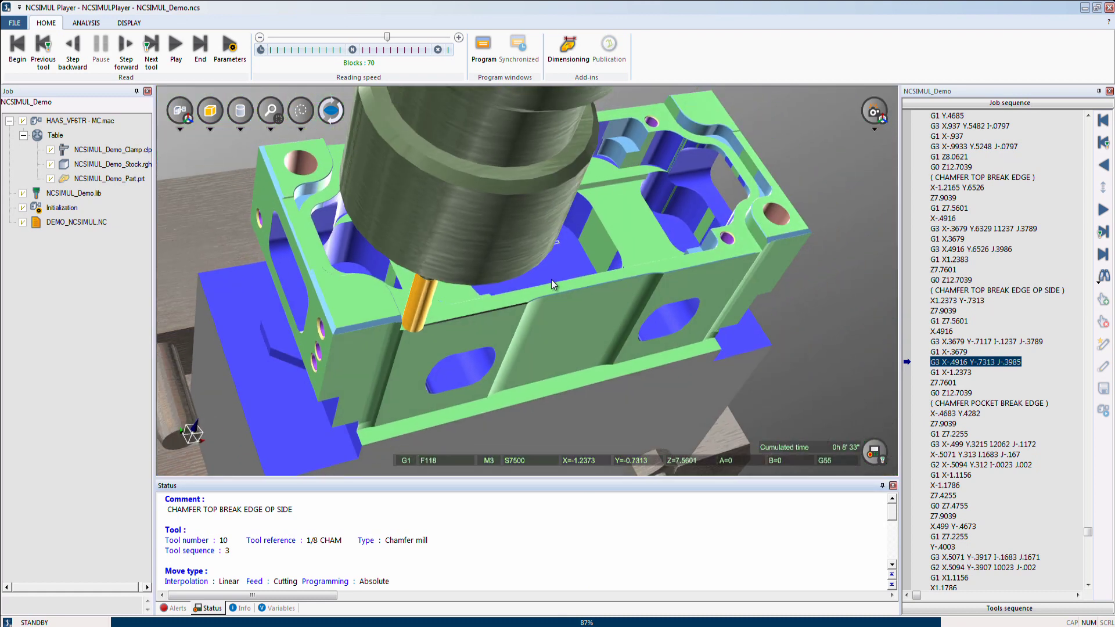
Rewind the replay to the raw stock and play it at 10000 blocks reading speed.
left_click(17, 46)
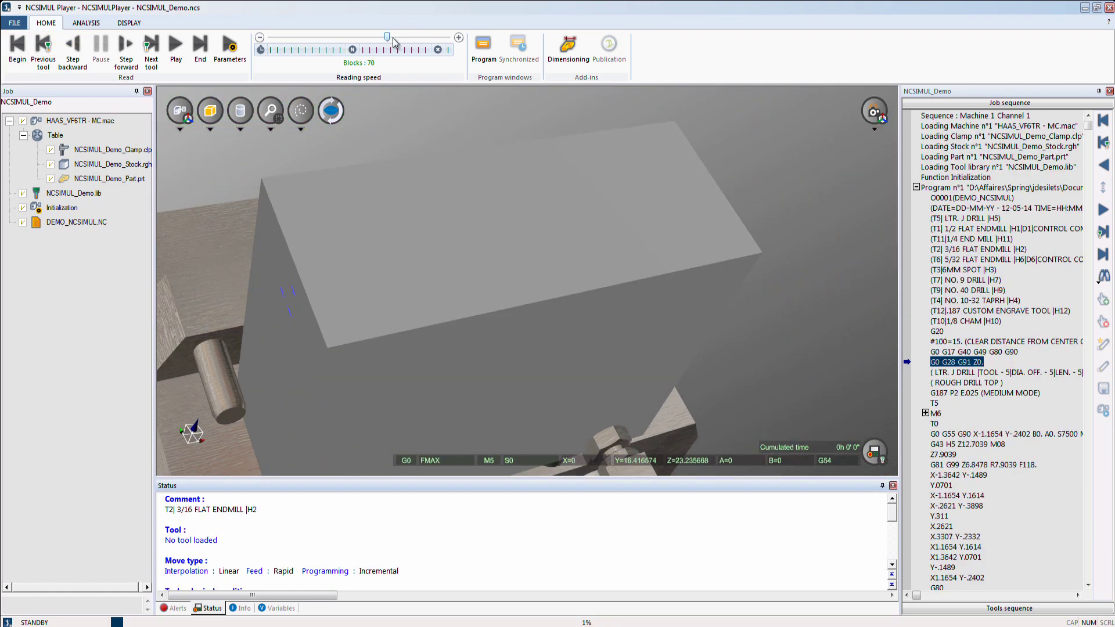
left_click_drag(399, 42, 436, 38)
left_click(176, 48)
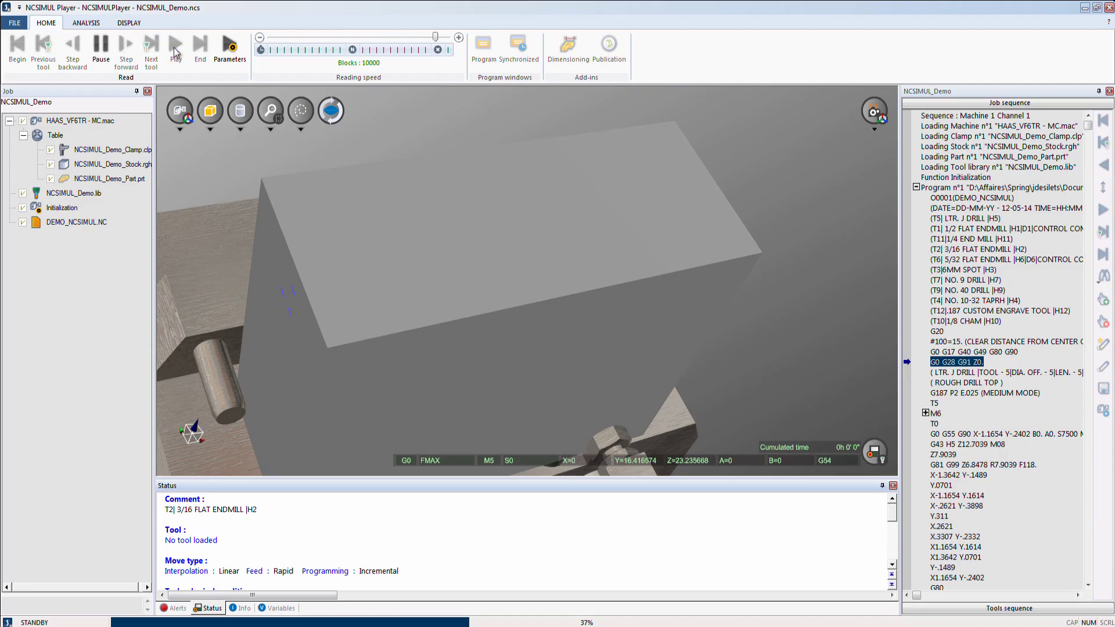